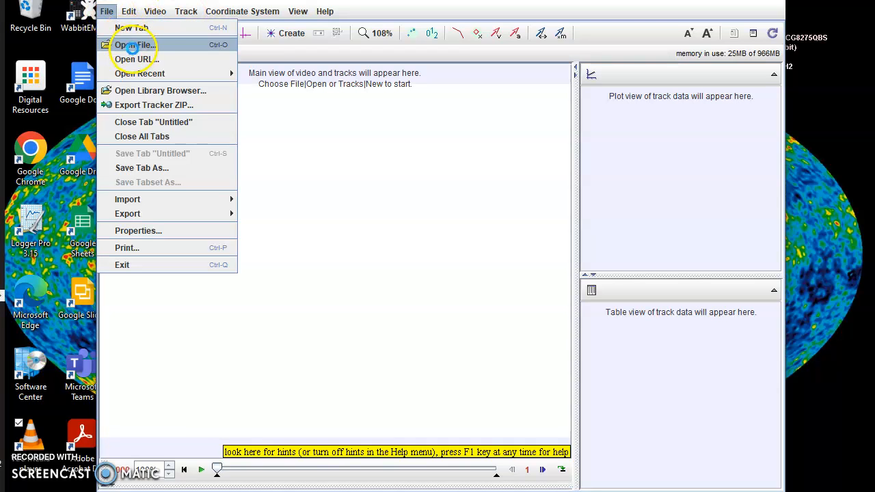
Step: Open video.mp4 from the Desktop folder
left_click(132, 45)
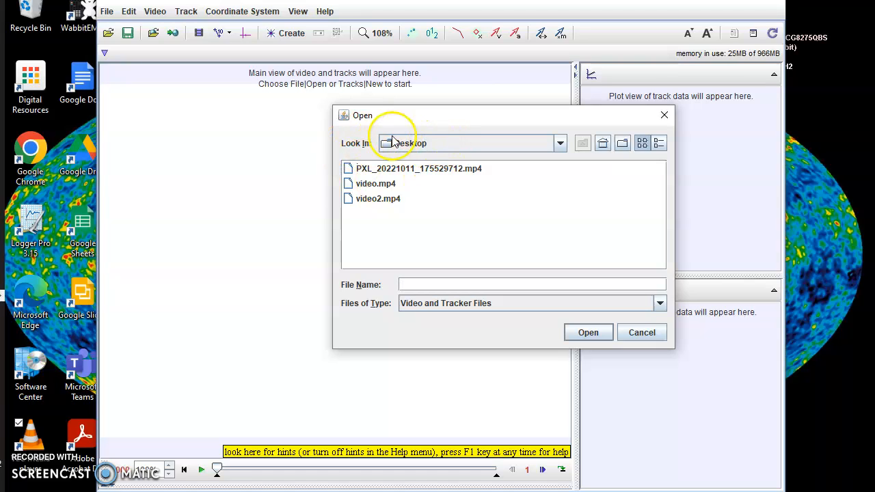
left_click(383, 185)
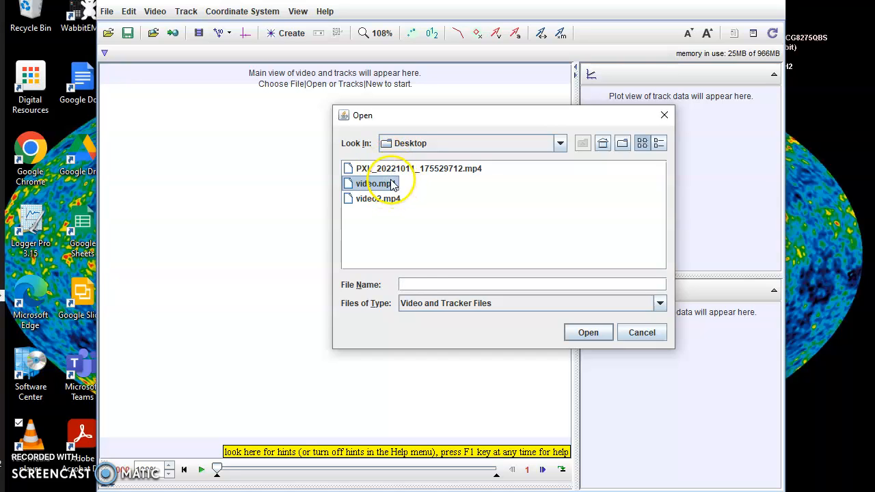
left_click(589, 333)
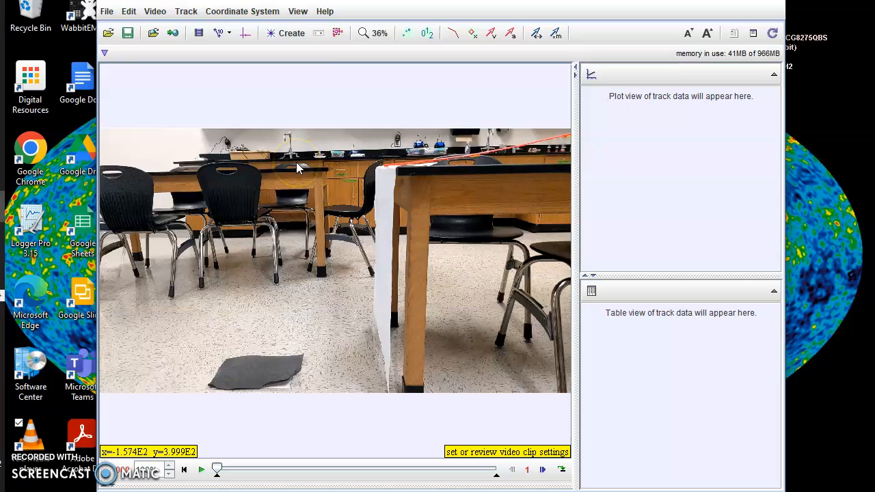
Step: Apply a Rotate filter to the video with Reverse enabled and no rotation
right_click(356, 219)
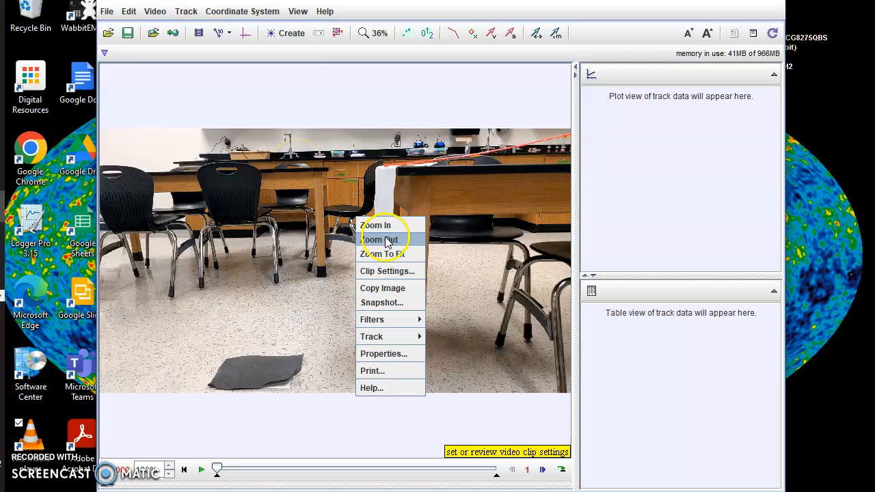
mouse_move(410, 319)
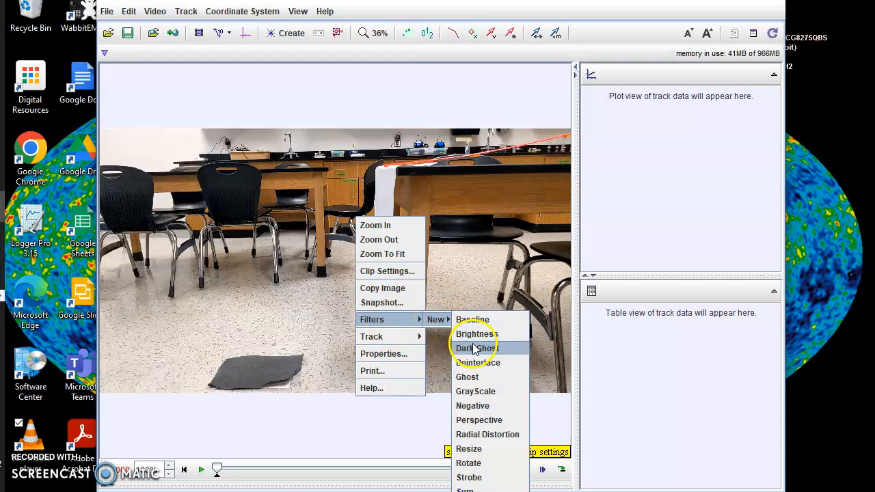
left_click(469, 464)
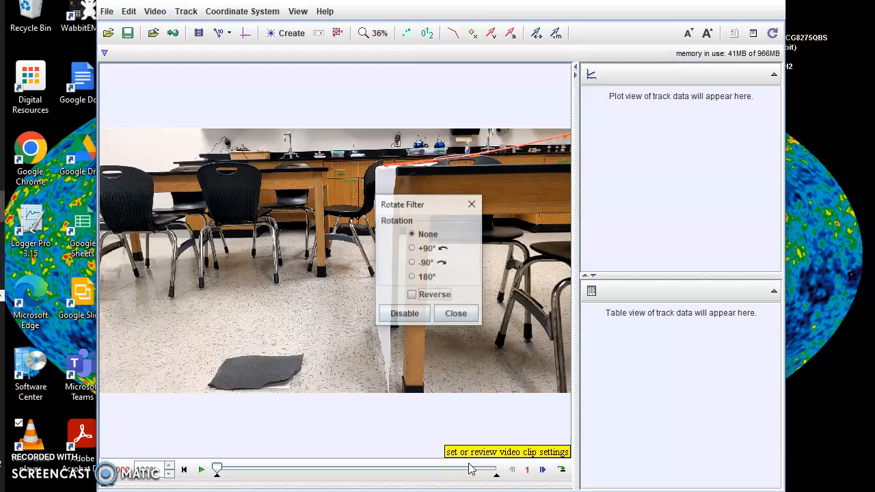
left_click(410, 296)
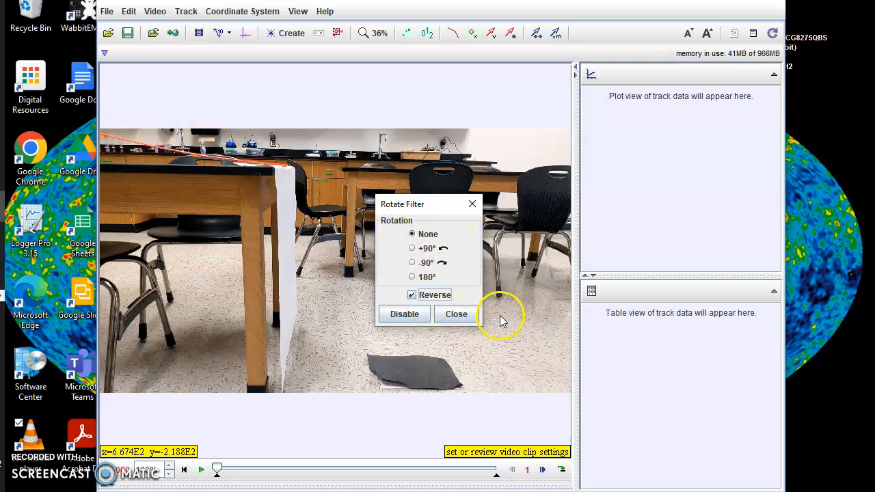
left_click(470, 315)
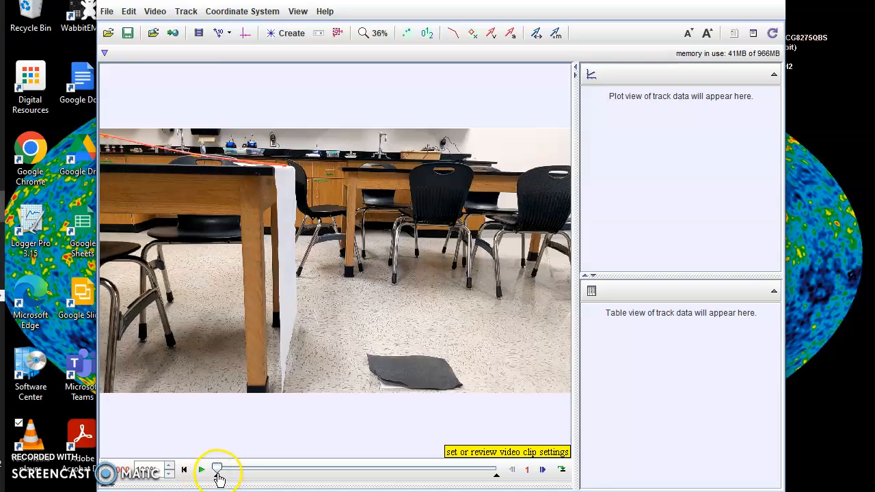
Step: Move the clip's start frame forward to the moment the ball reaches the table's edge
left_click_drag(218, 474, 278, 475)
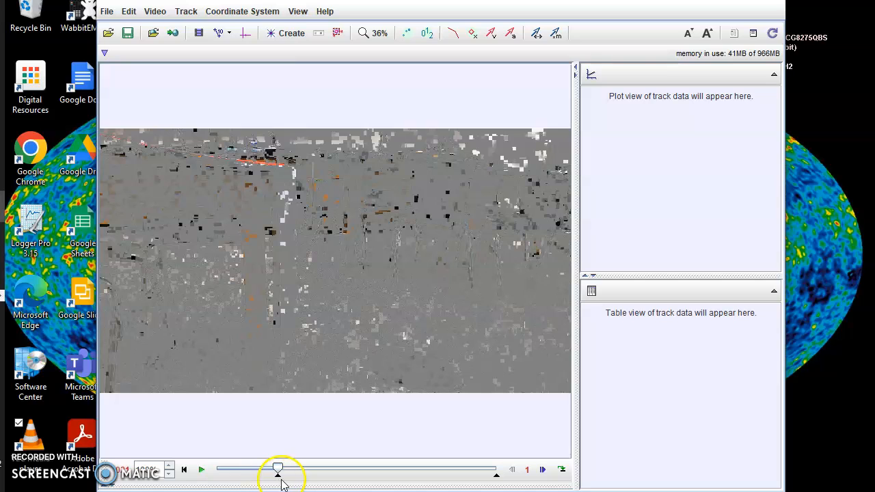
left_click_drag(278, 478, 306, 471)
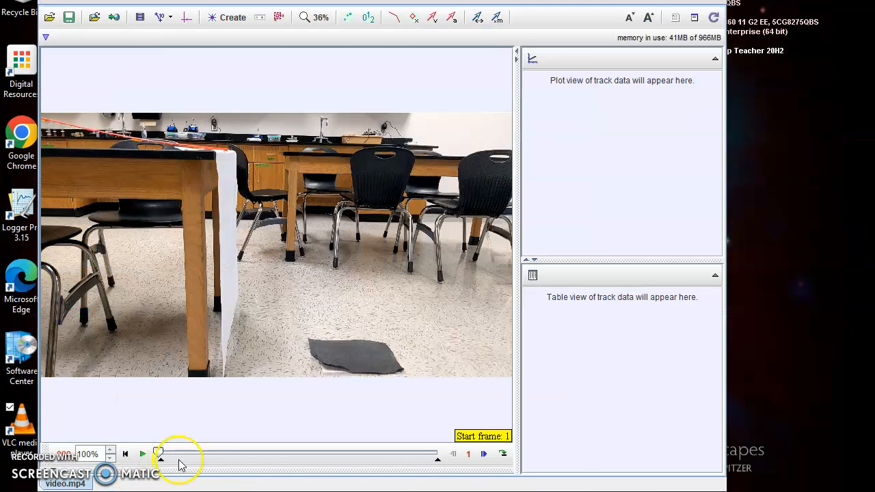
left_click_drag(175, 463, 399, 459)
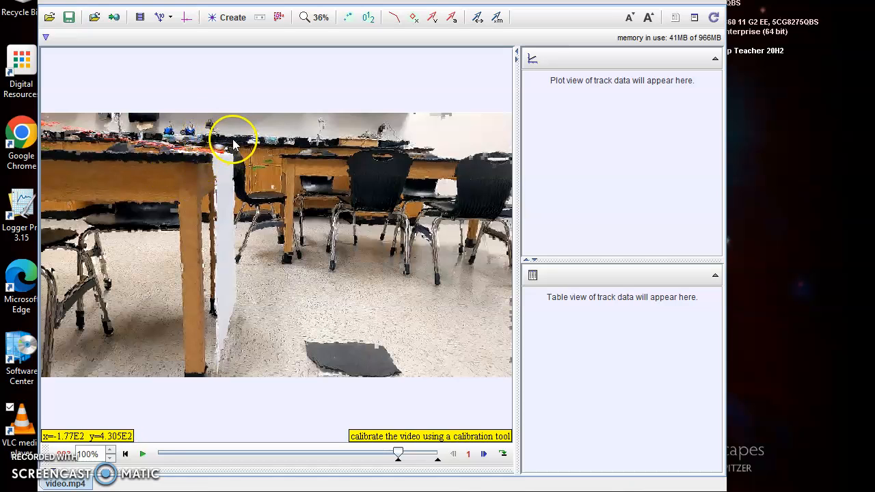
Step: Place the coordinate axes' origin on the ball at the table's edge, at about pixel x 722, y 143, and hide the axes
left_click(184, 19)
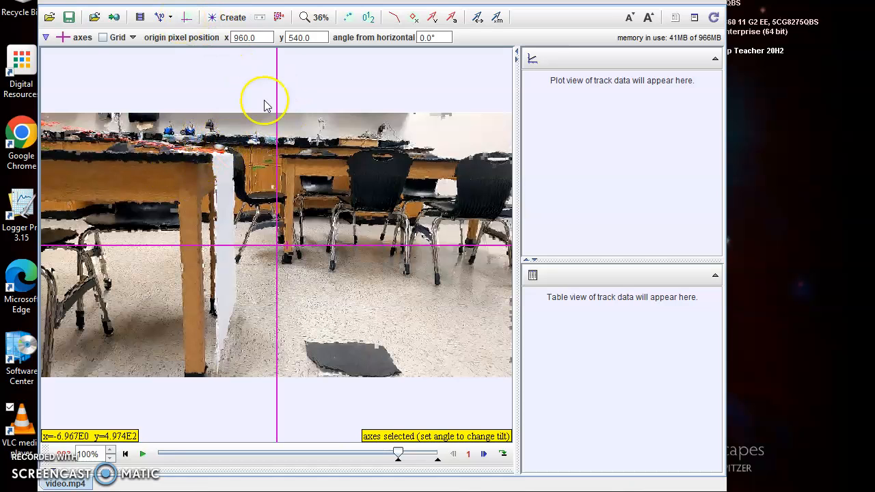
left_click(277, 251)
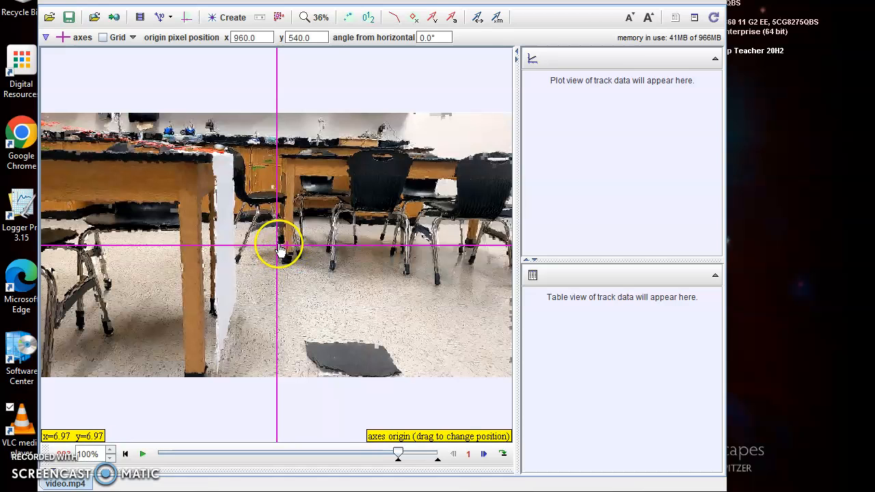
left_click_drag(279, 251, 220, 154)
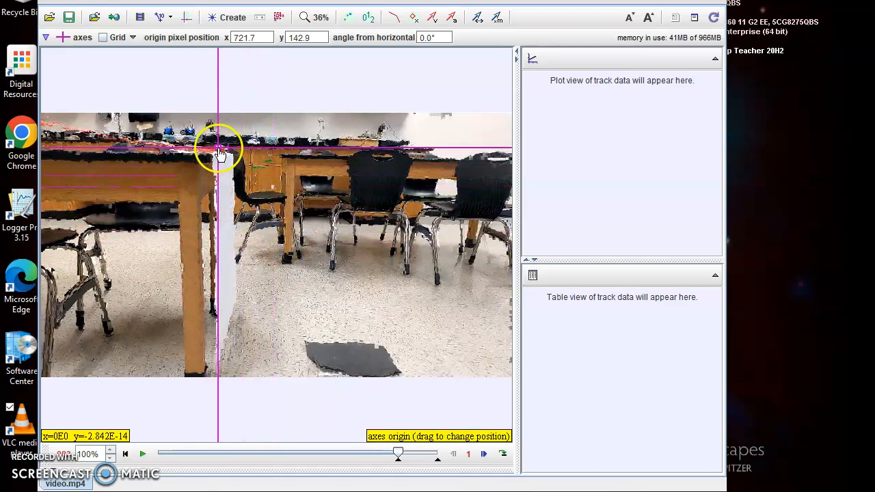
left_click(221, 155)
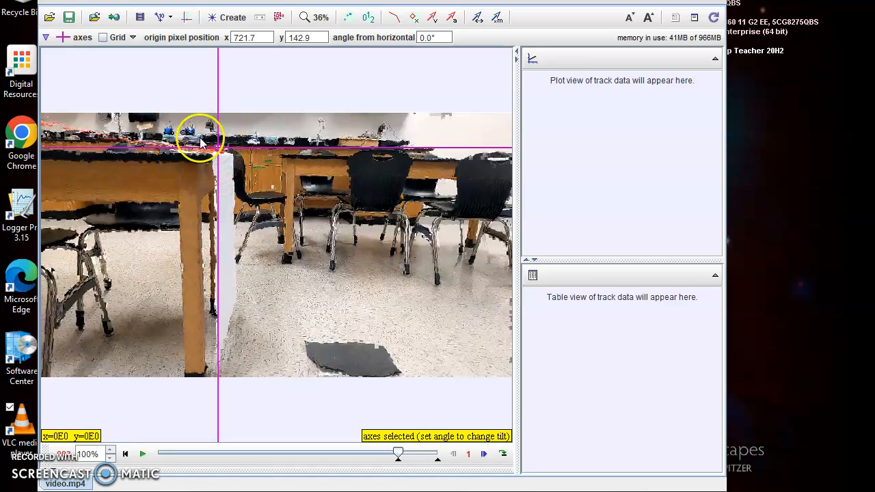
left_click(80, 39)
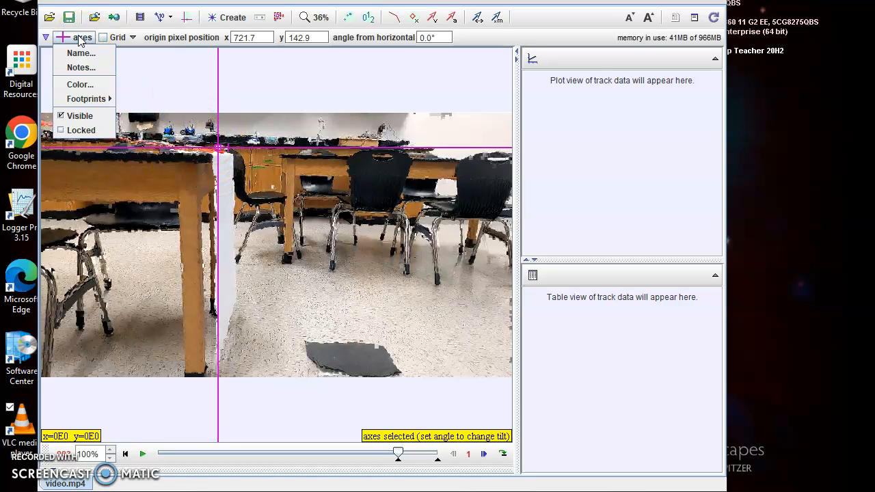
left_click(77, 116)
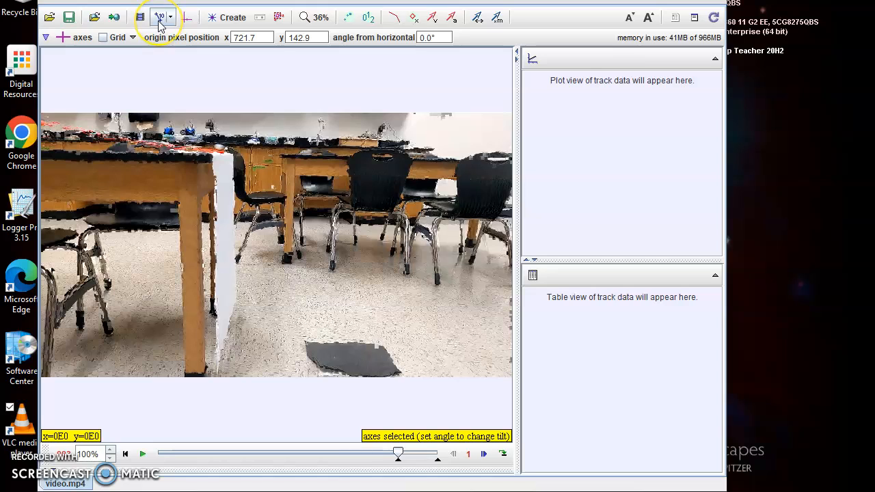
Step: Add a calibration stick spanning the table's height from the foot of its leg to the tabletop edge
mouse_move(160, 33)
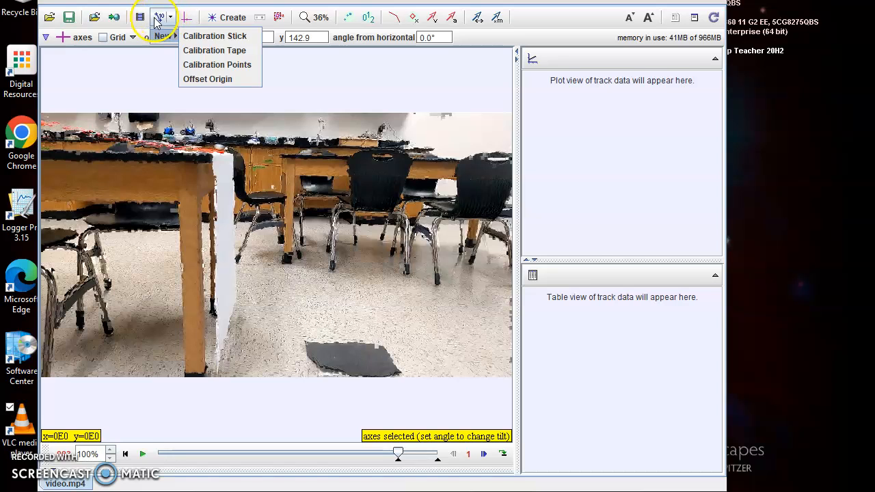
left_click(195, 36)
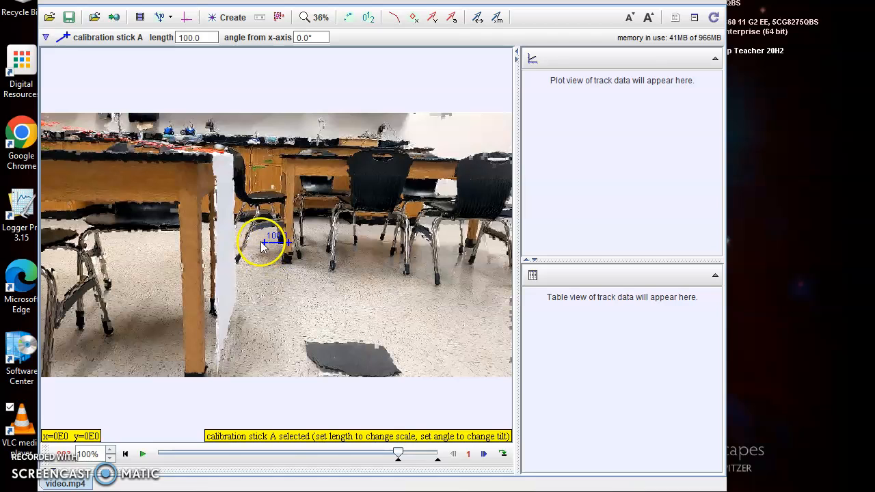
left_click_drag(264, 242, 210, 383)
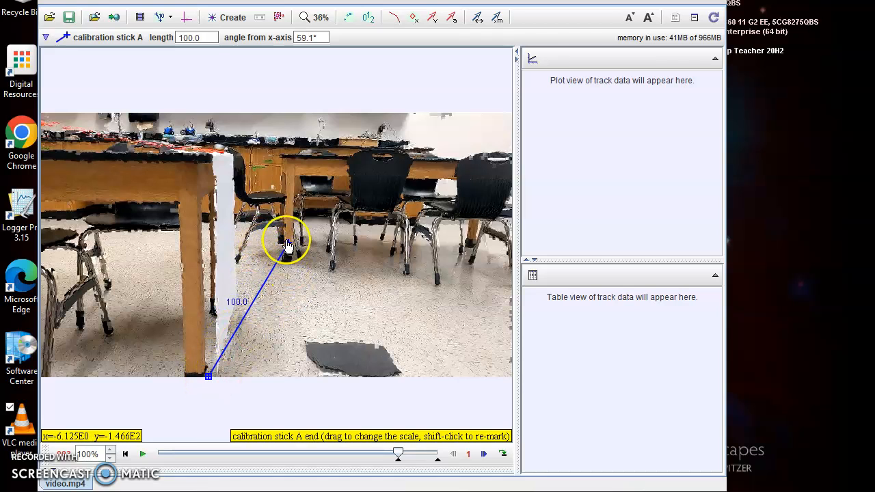
left_click_drag(288, 251, 207, 163)
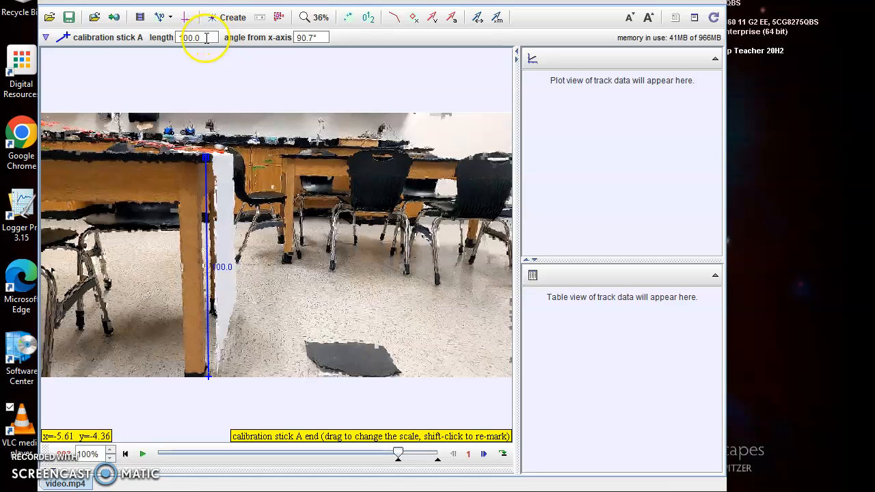
Step: Set the calibration stick's length to 0.760 and hide the stick
left_click_drag(203, 38, 175, 38)
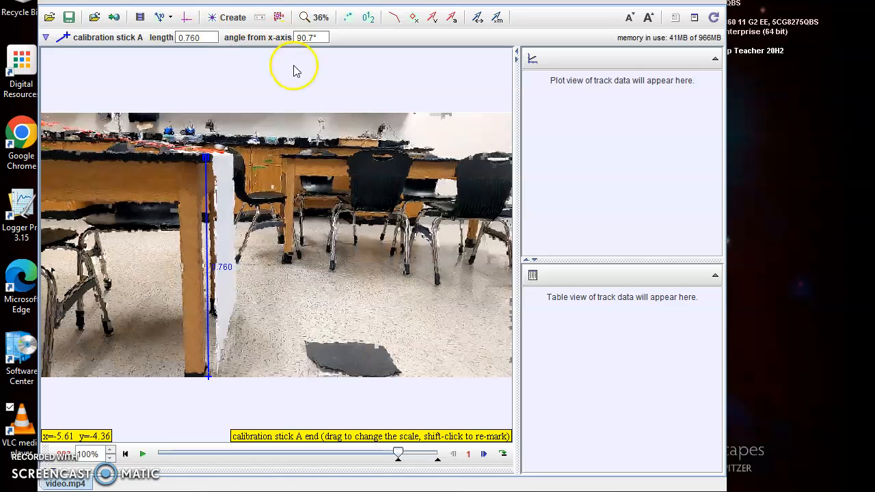
left_click(100, 39)
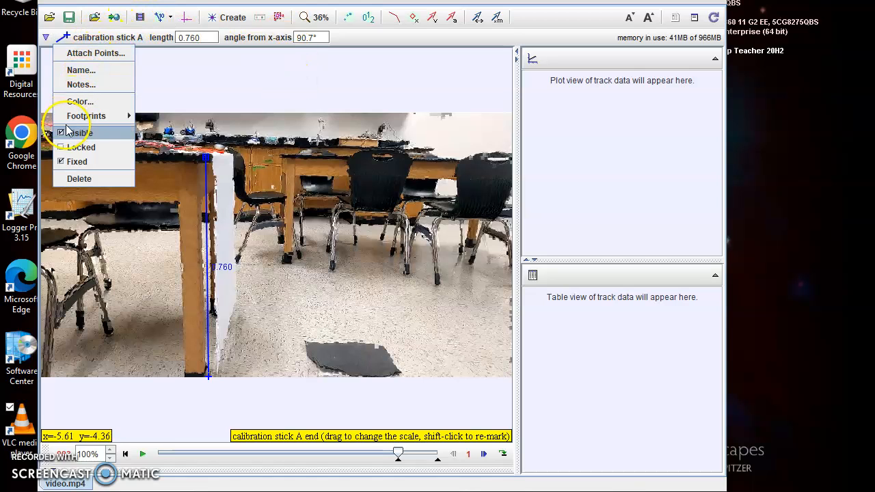
left_click(63, 134)
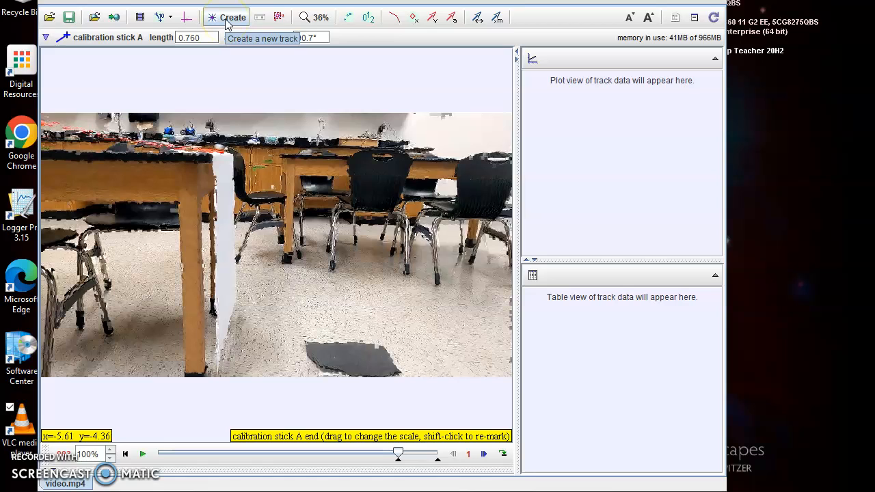
Step: Create a point mass track for the ball and select it for marking
left_click(225, 19)
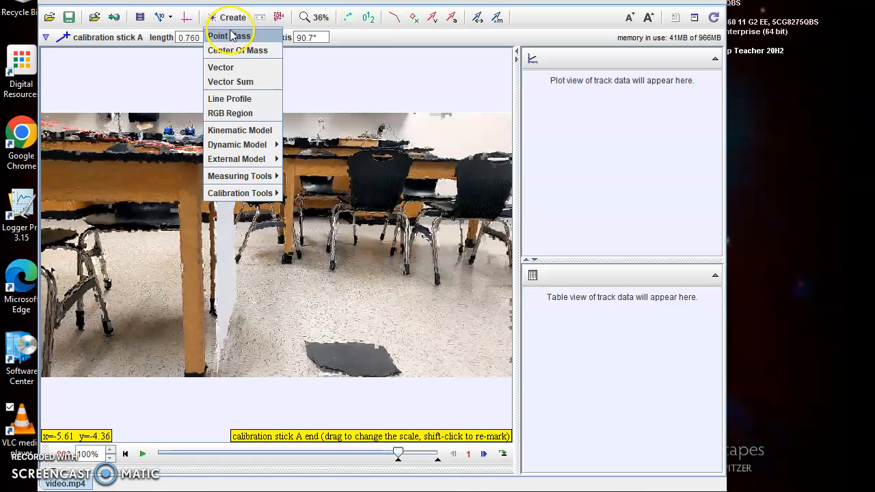
left_click(231, 36)
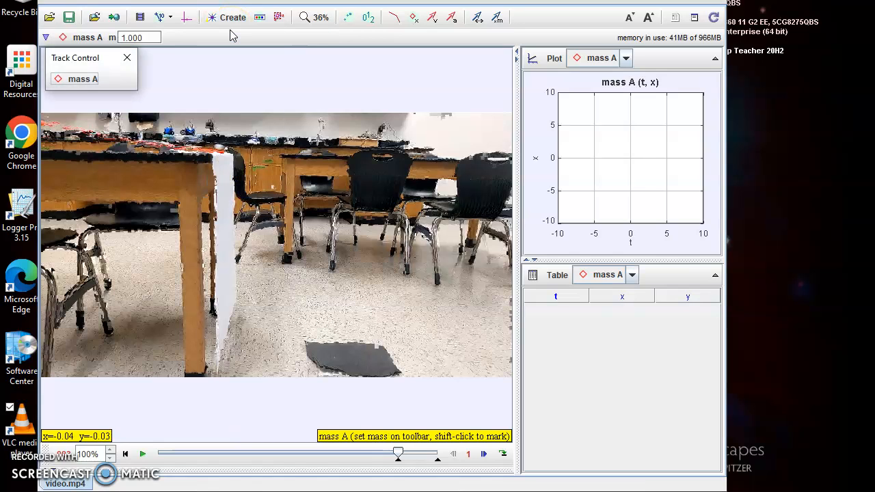
left_click(82, 79)
left_click(82, 79)
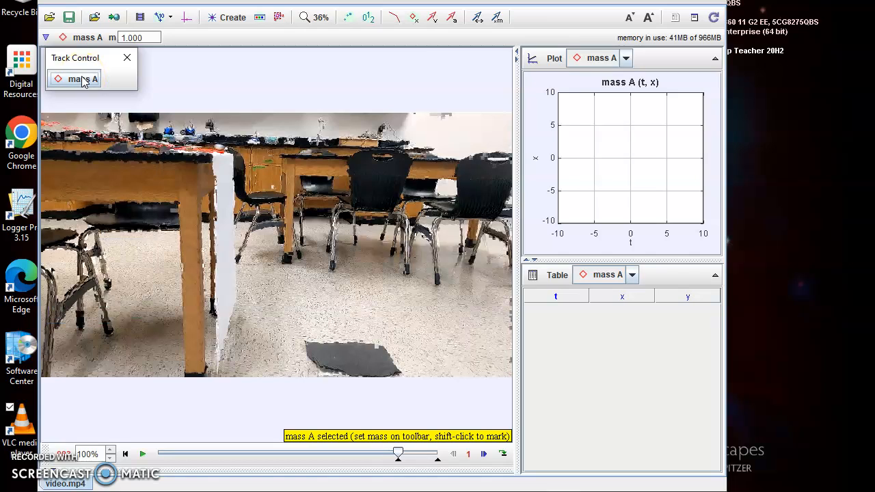
Step: Mark the ball's position in nine consecutive frames, from the table's edge down to about x 0.30, y -0.35
key("shift")
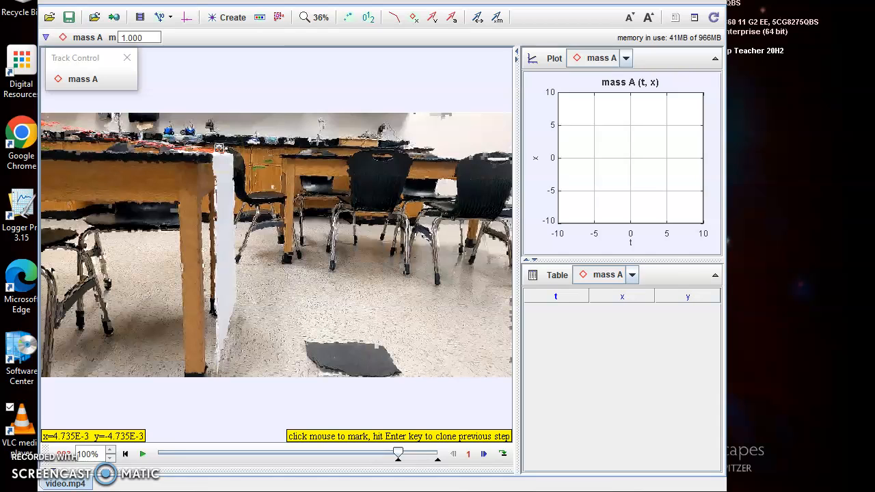
scroll(243, 169, "up", 4)
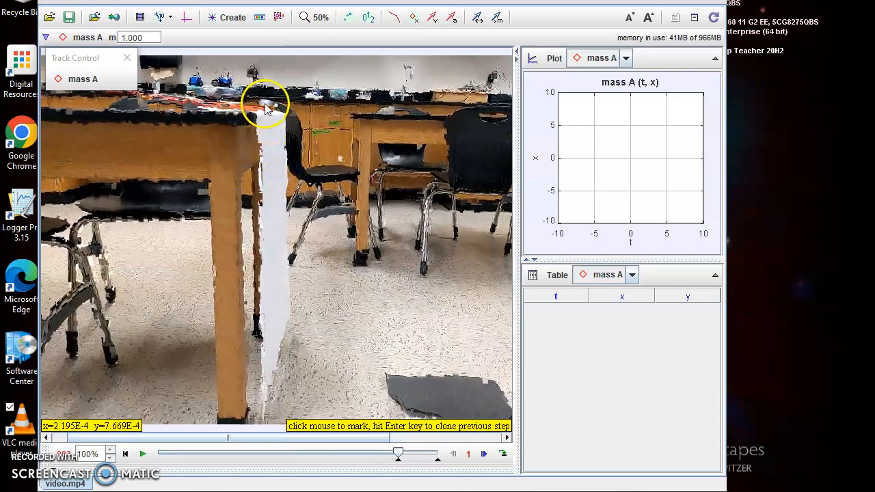
scroll(281, 122, "up", 1)
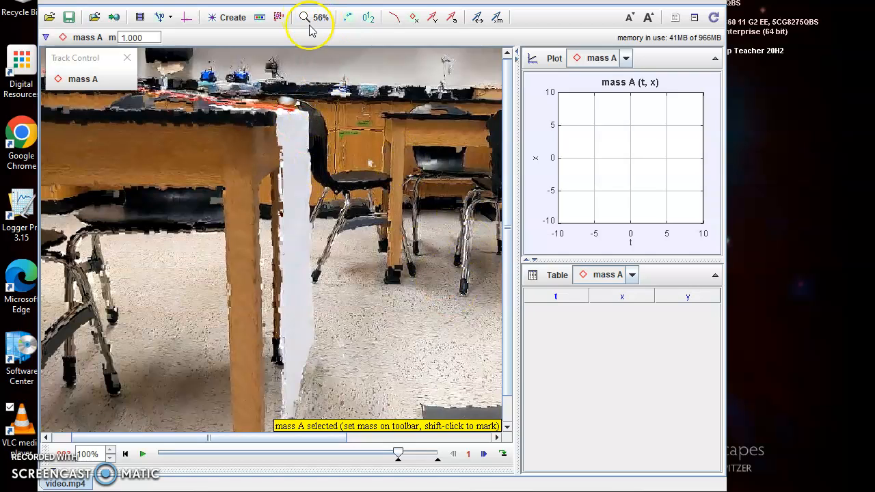
scroll(396, 141, "up", 2)
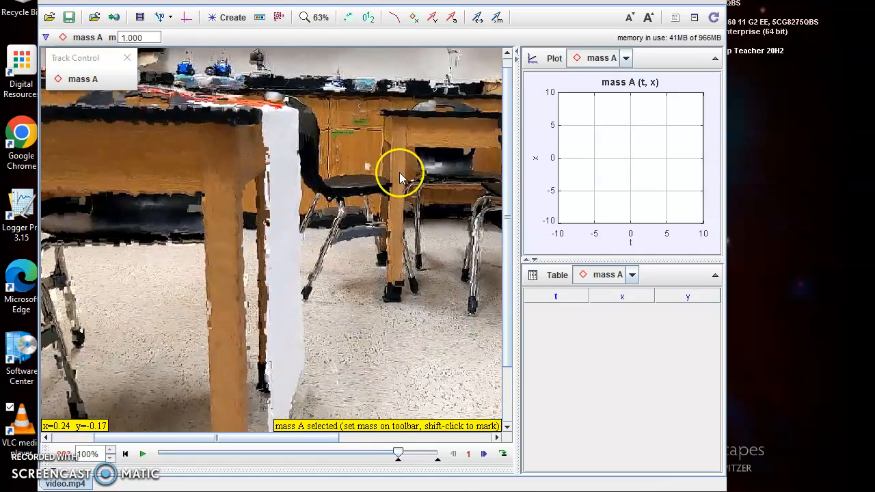
key("shift")
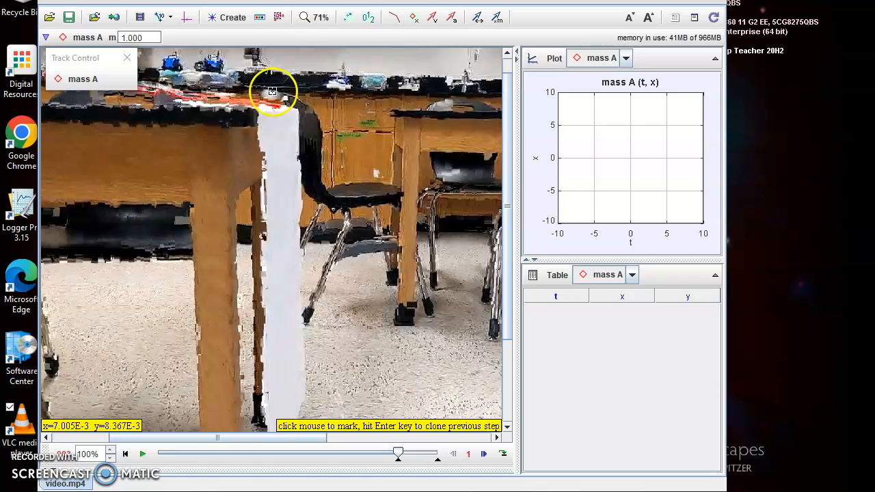
left_click(271, 97, "shift")
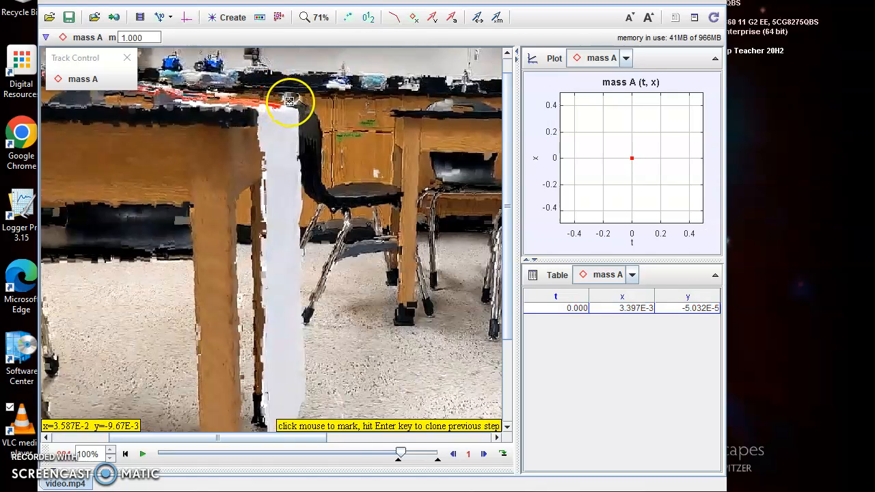
left_click(292, 99, "shift")
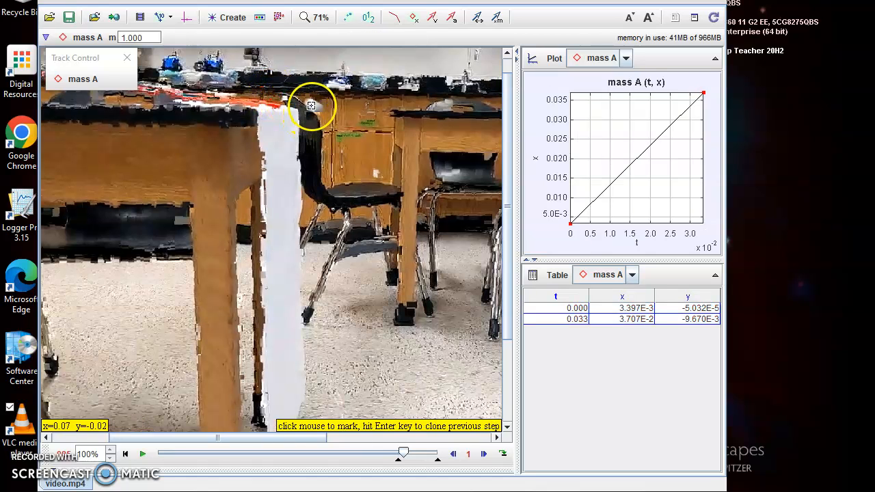
left_click(312, 105, "shift")
left_click(332, 121, "shift")
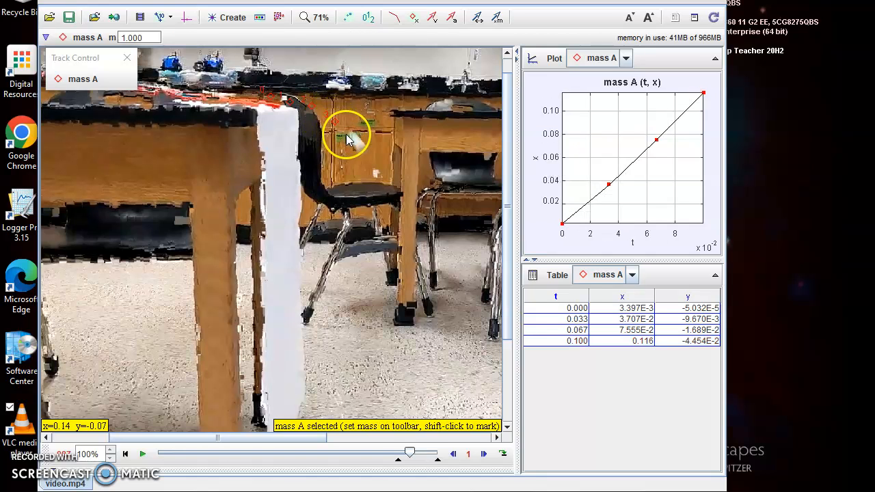
left_click(359, 147, "shift")
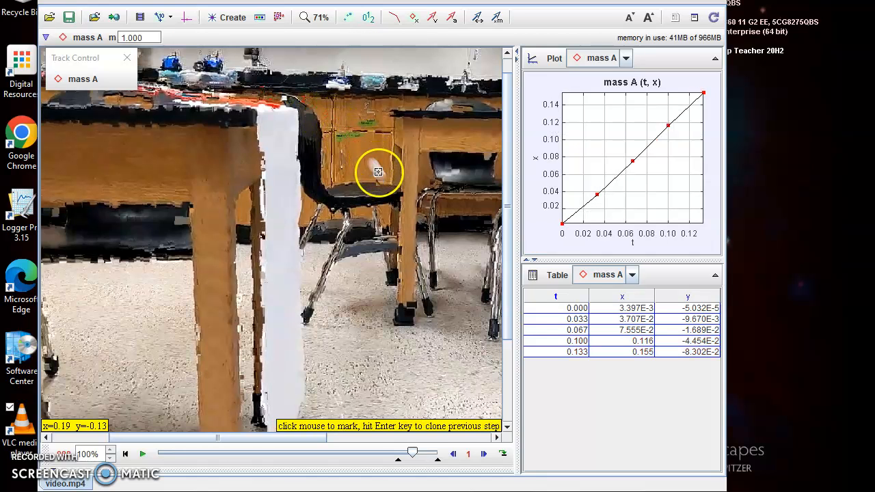
left_click(379, 172, "shift")
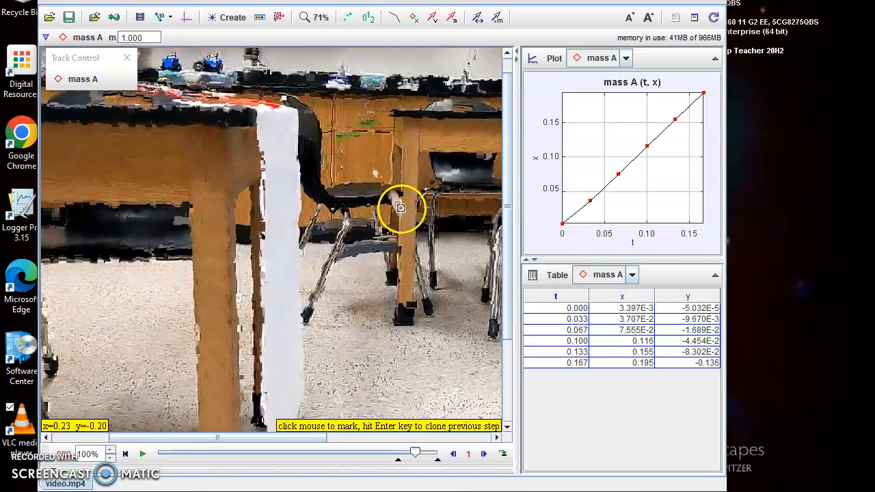
left_click(400, 208, "shift")
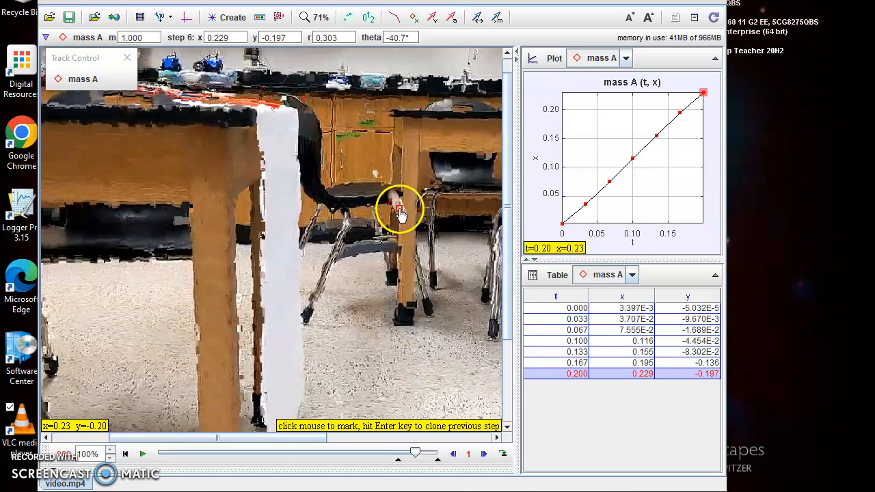
left_click(417, 245, "shift")
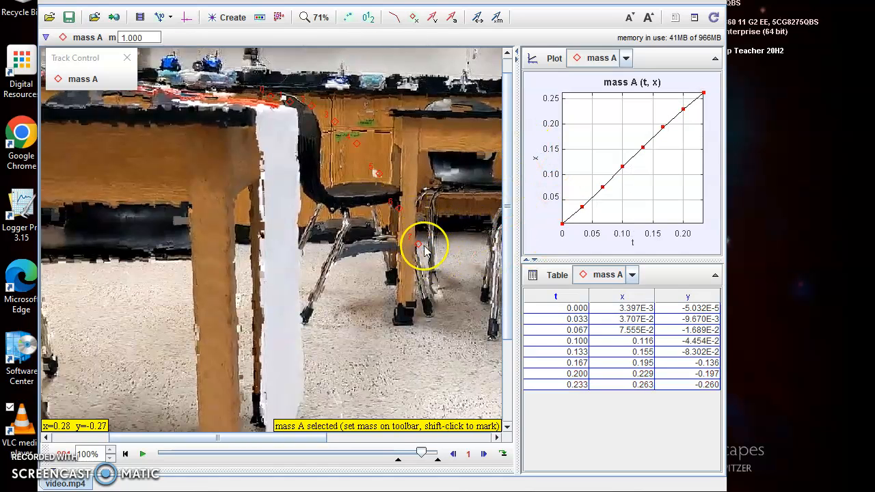
key("shift")
left_click(439, 294, "shift")
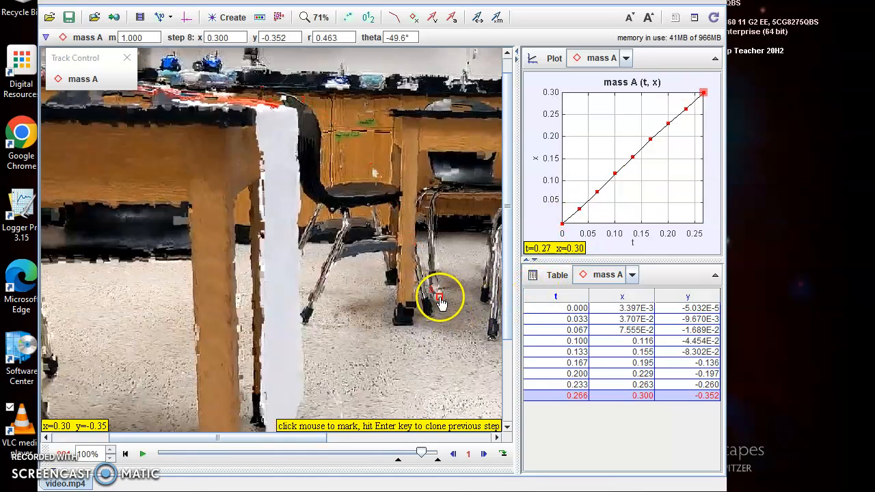
Step: Mark the ball's next two positions over the floor, at about x 0.32, y -0.42 and x 0.35, y -0.52
left_click_drag(318, 440, 380, 451)
left_click_drag(510, 332, 524, 390)
scroll(299, 272, "up", 2)
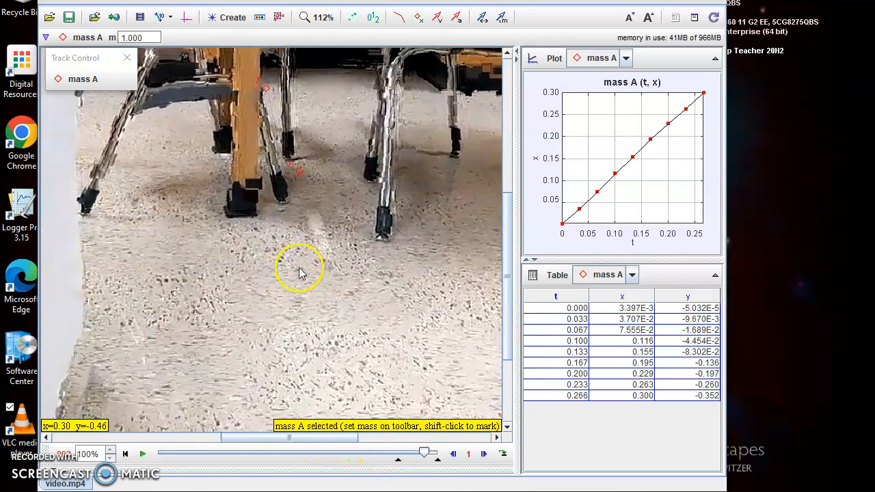
left_click(316, 229, "shift")
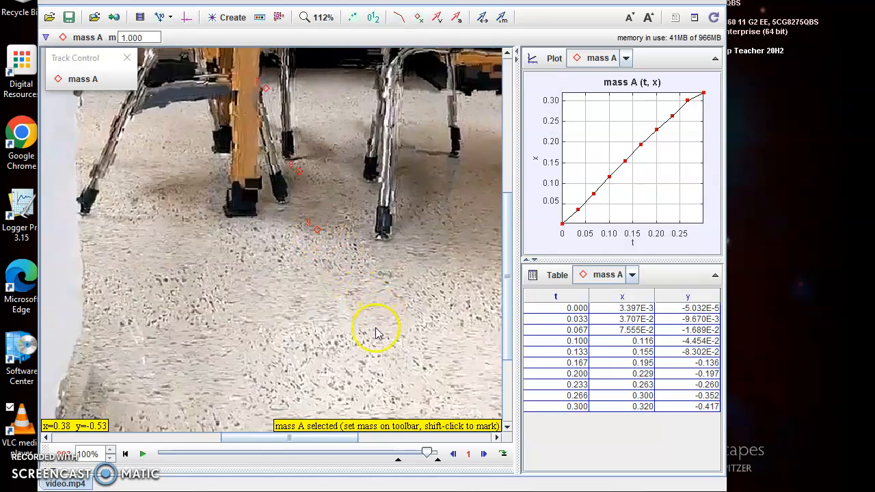
scroll(375, 333, "down", 1)
left_click(348, 320, "shift")
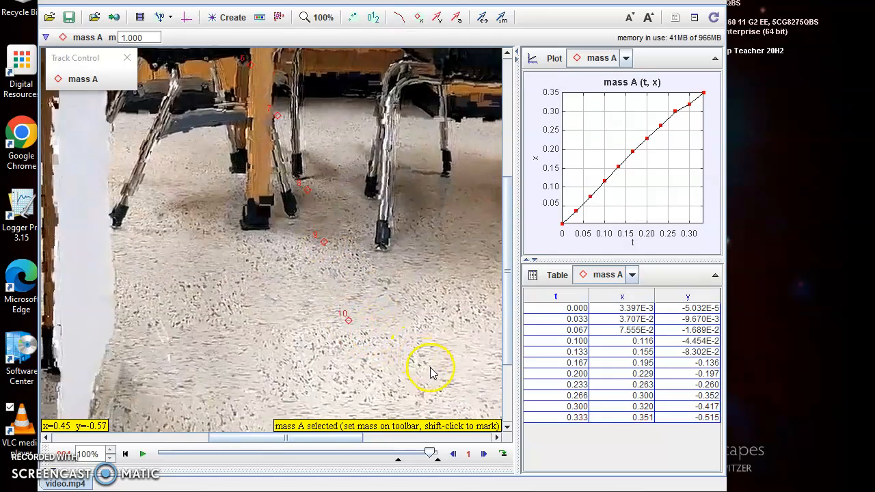
scroll(431, 372, "down", 1)
scroll(451, 358, "up", 2)
scroll(452, 360, "down", 3)
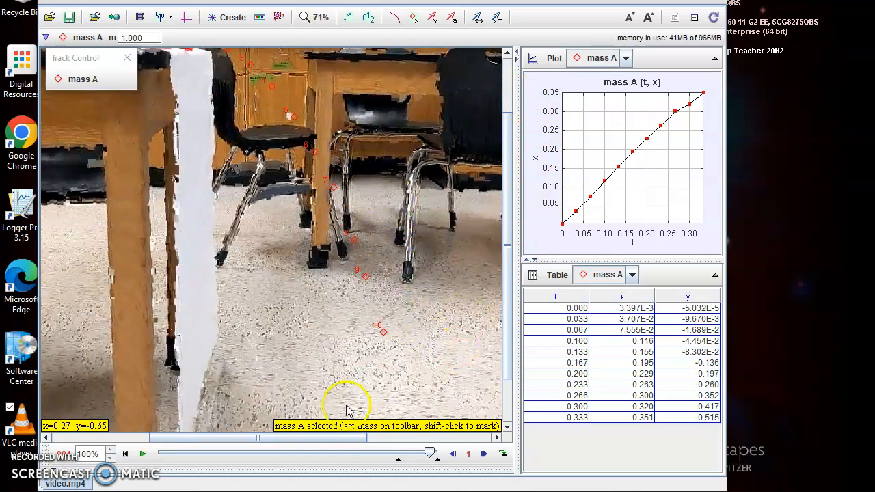
left_click_drag(296, 439, 355, 451)
scroll(370, 281, "down", 1)
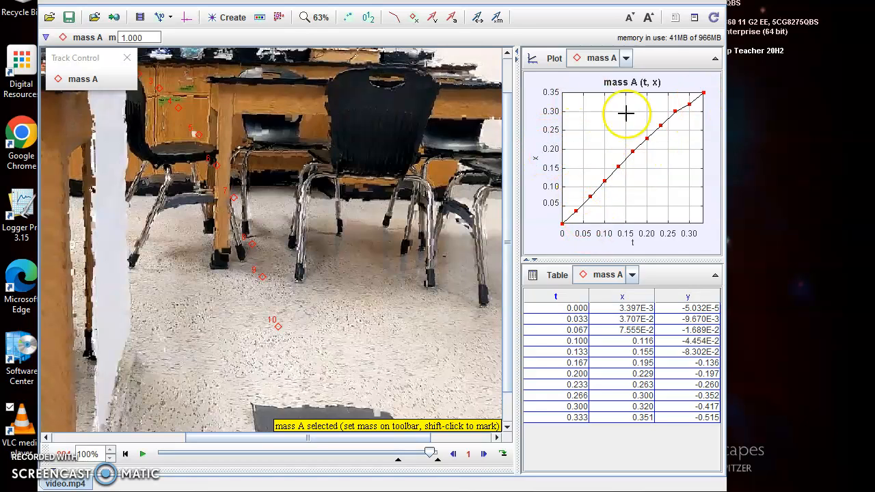
Step: Analyze the ball's x-versus-t plot in the Data Tool and show a Line curve fit on it
right_click(602, 125)
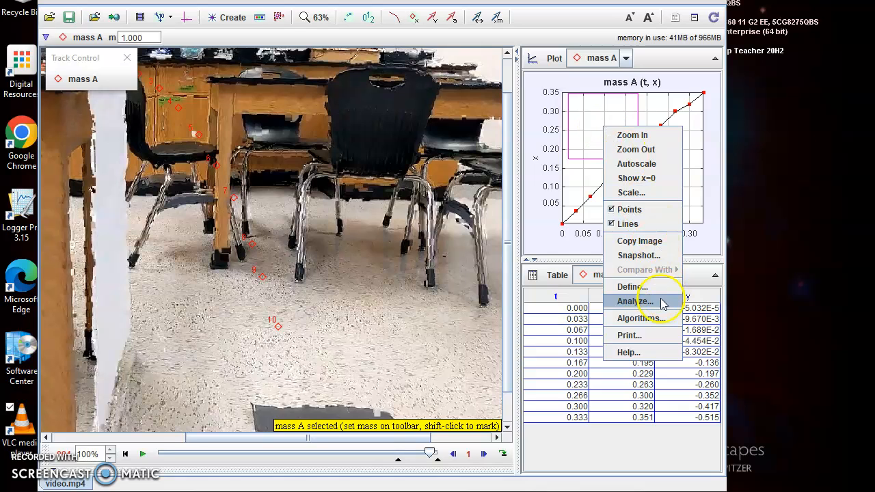
left_click(636, 302)
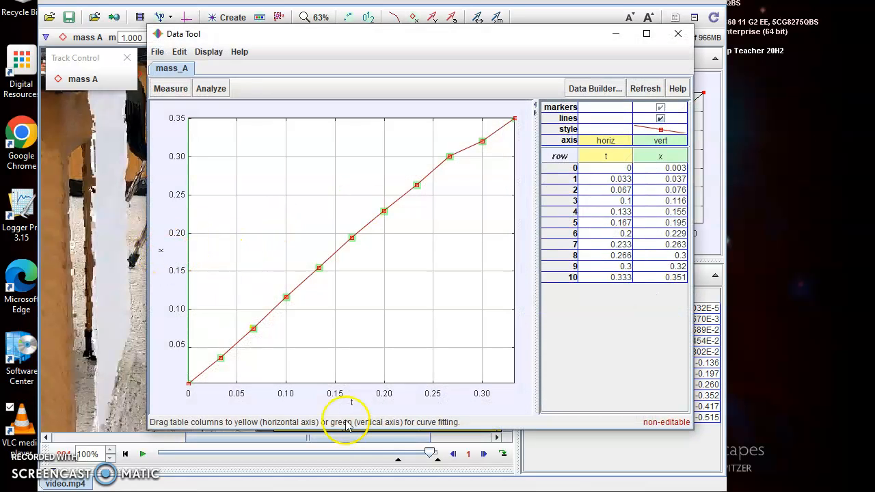
left_click(210, 90)
left_click(204, 122)
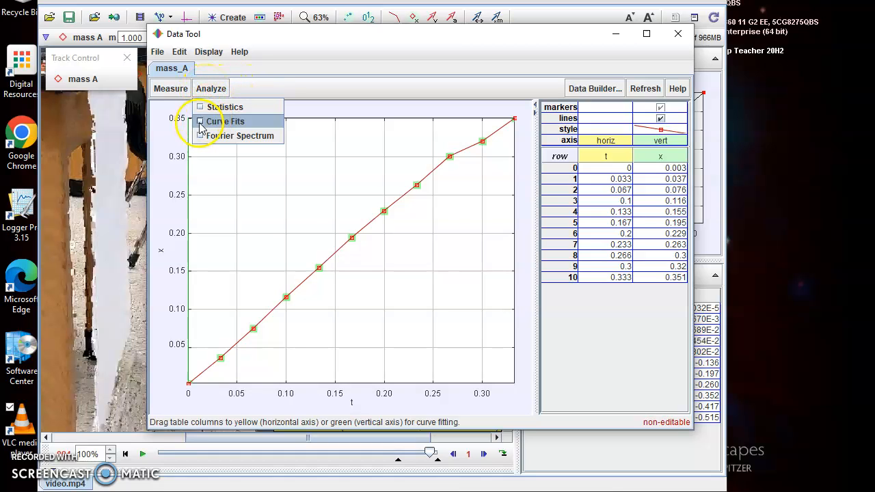
left_click(201, 129)
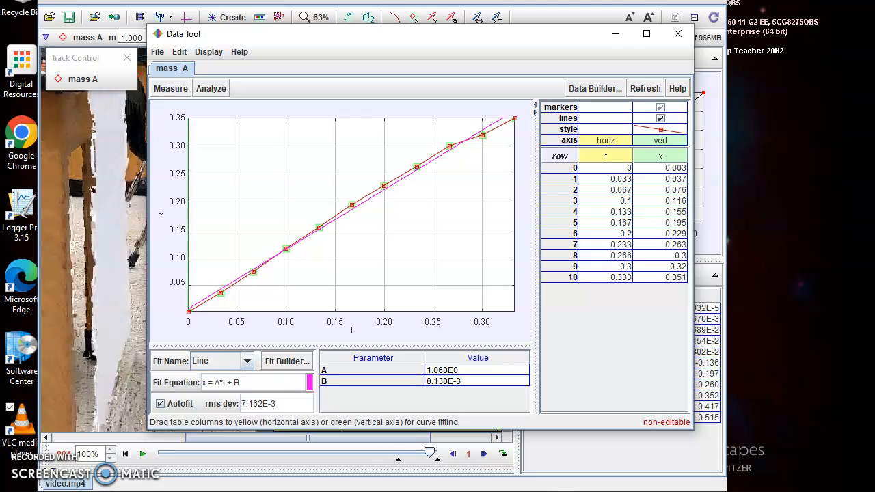
Step: Capture the x-versus-t graph with its line fit and parameters using Snipping Tool, and return to the Data Tool
key("super")
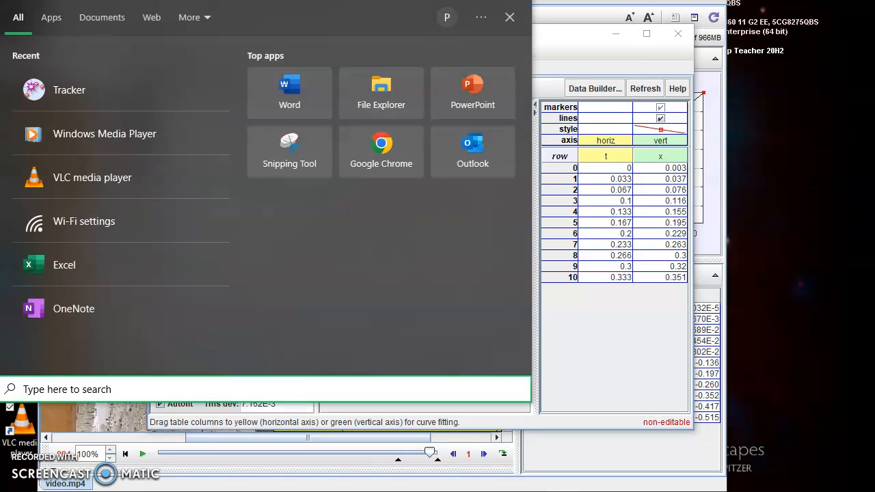
left_click(275, 155)
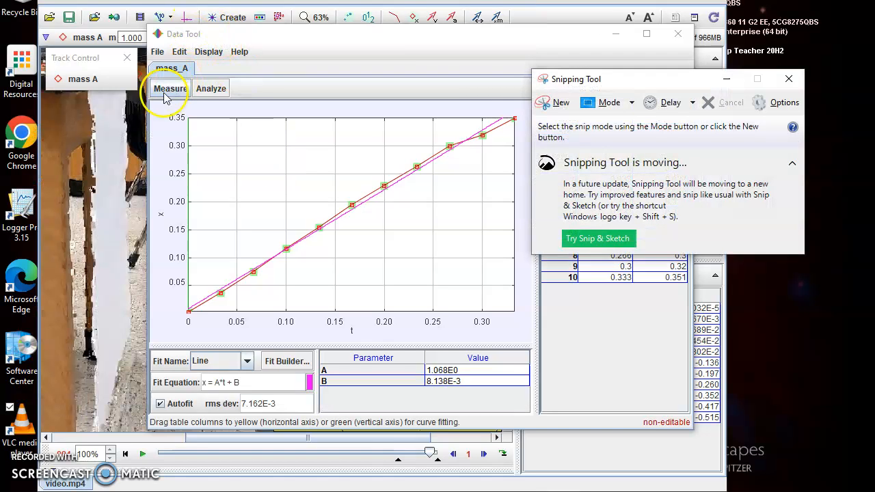
left_click(557, 104)
left_click_drag(144, 103, 533, 426)
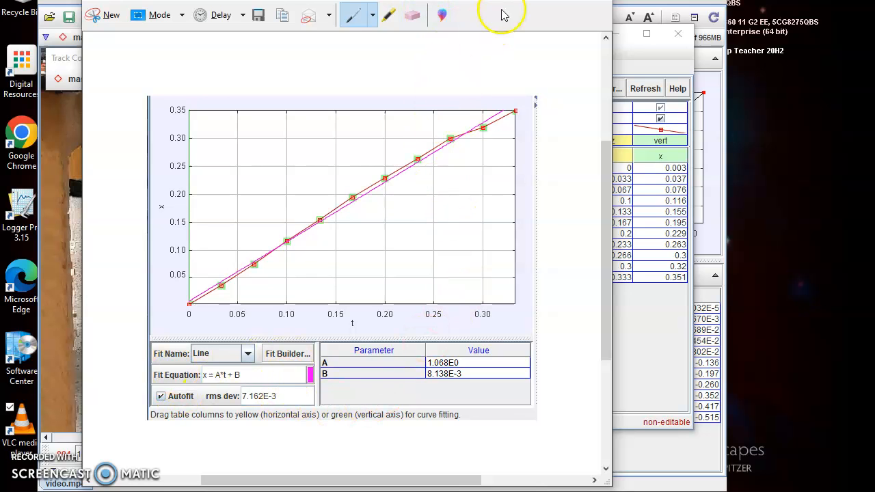
left_click(533, 0)
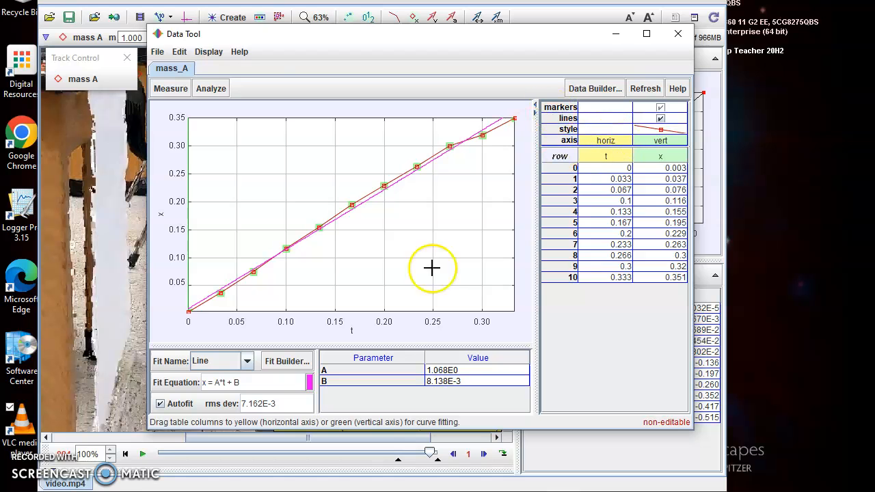
Step: Close the Data Tool and change the plot's vertical variable to the velocity y-component
left_click(678, 33)
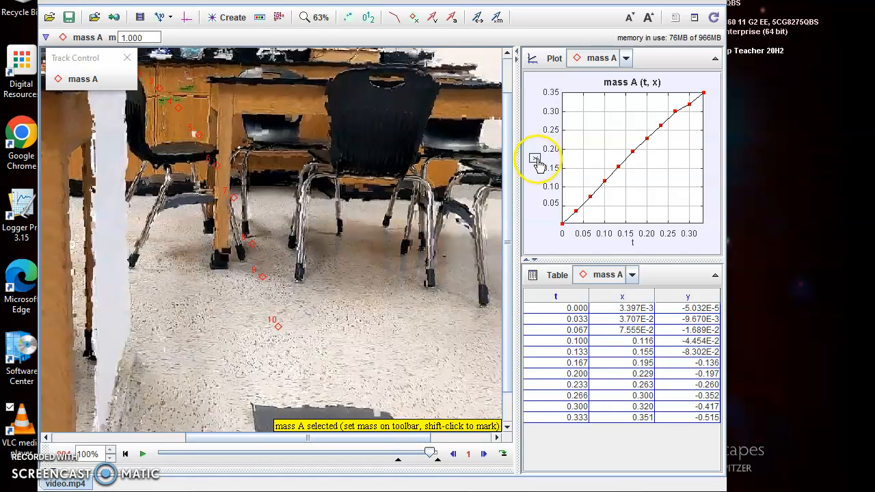
left_click(536, 161)
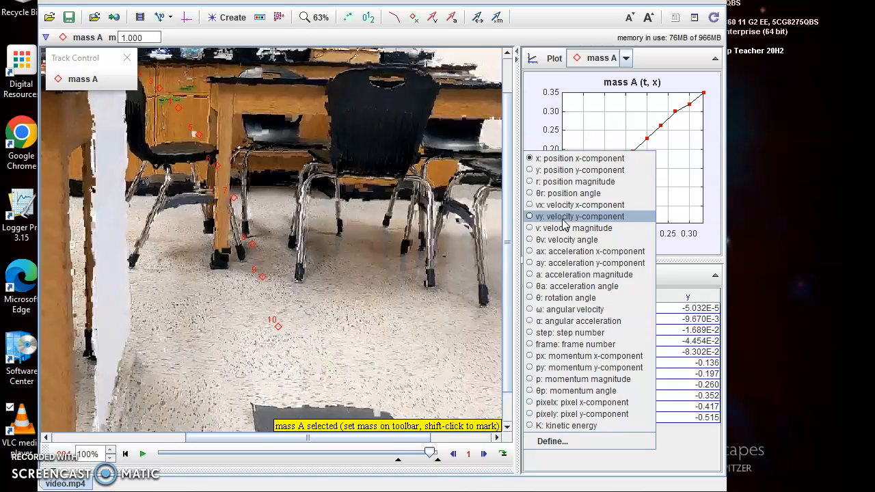
left_click(600, 217)
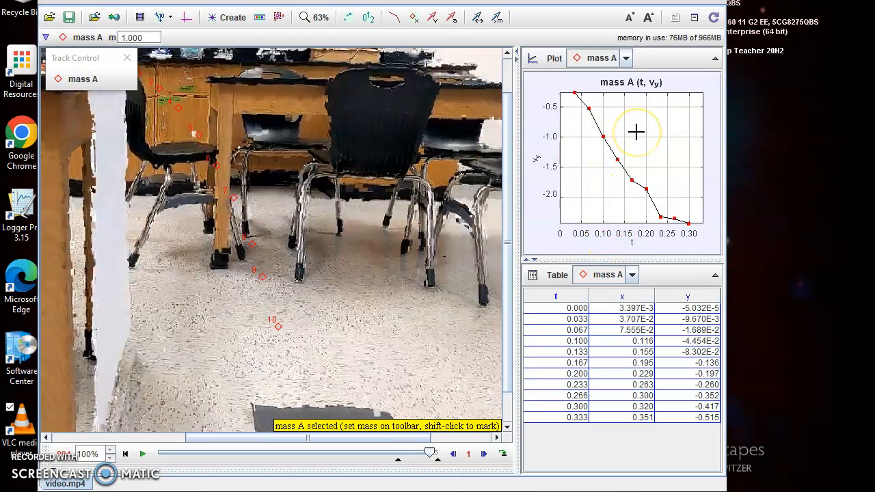
Step: Analyze the vy-versus-t plot in the Data Tool and hide the markers and lines of the x data
right_click(626, 121)
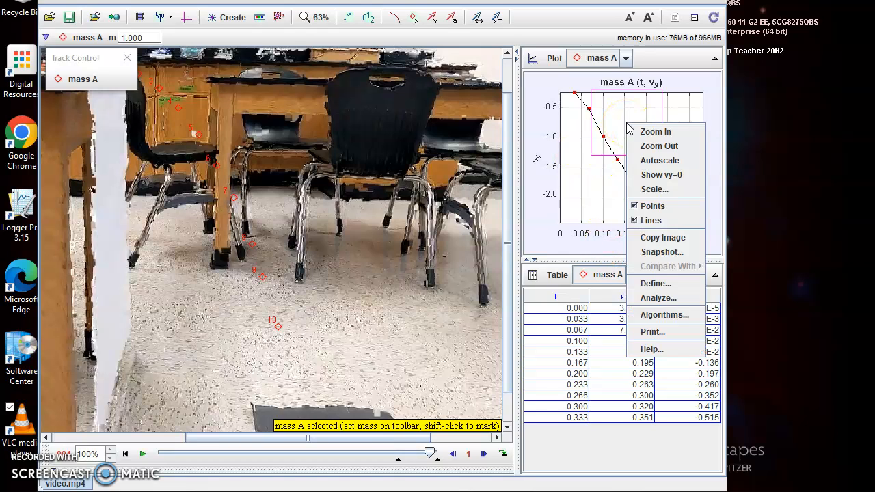
left_click(662, 300)
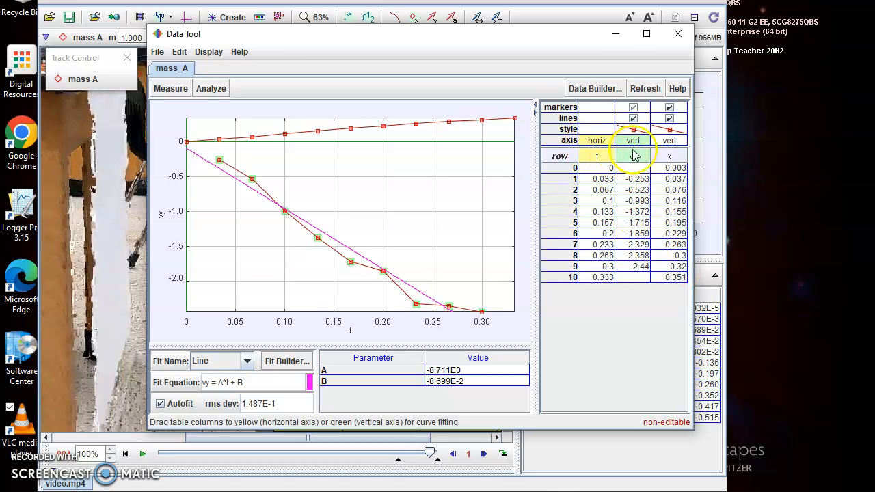
left_click(669, 108)
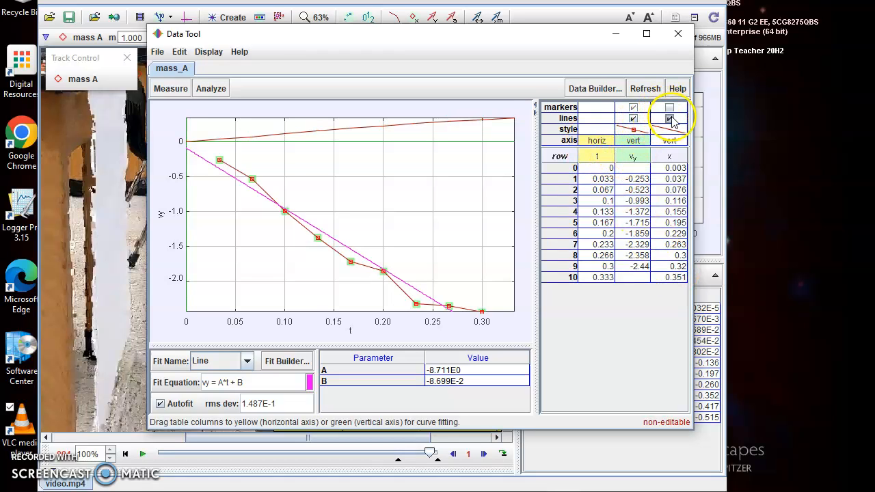
left_click(669, 118)
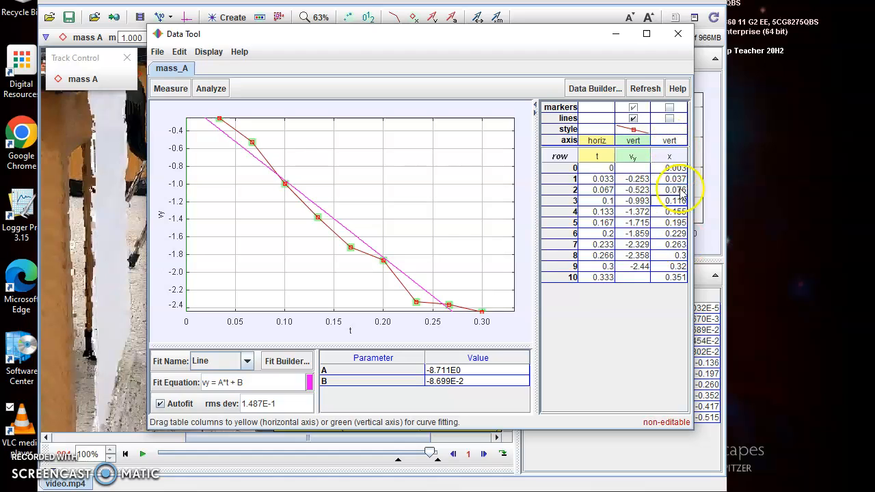